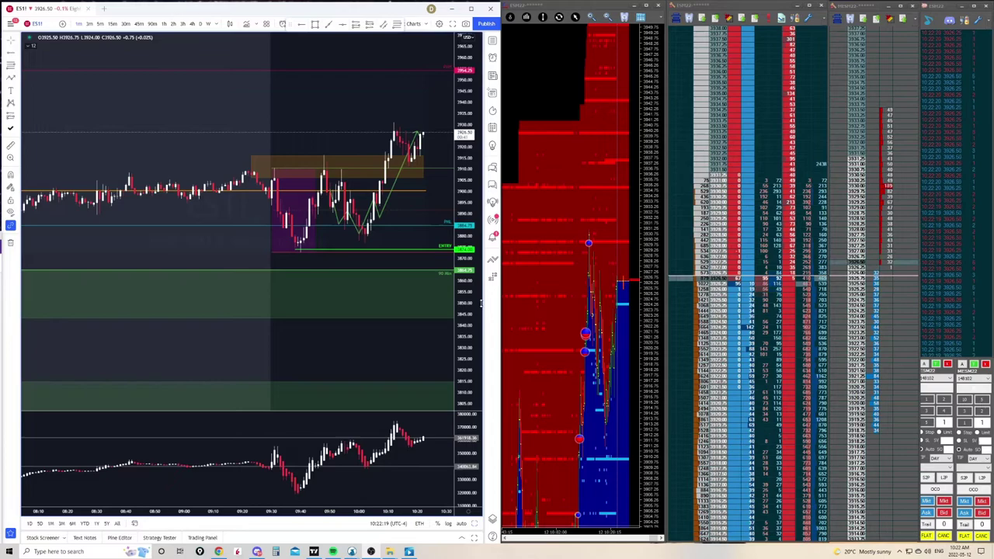
Switch to Discord and open the original of the "I want this for adds" chart image in daytrading to examine the projected path
key("alt+Tab")
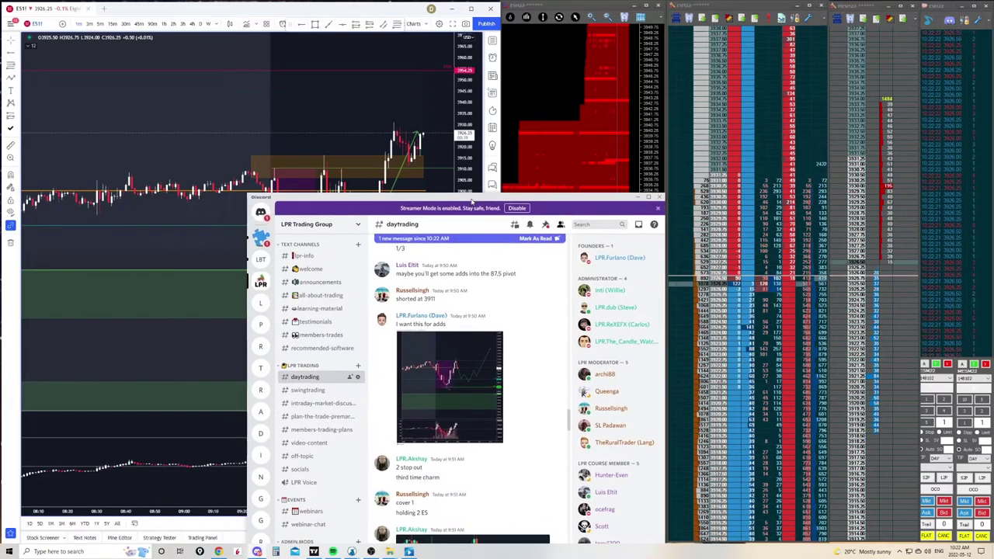
double_click(472, 200)
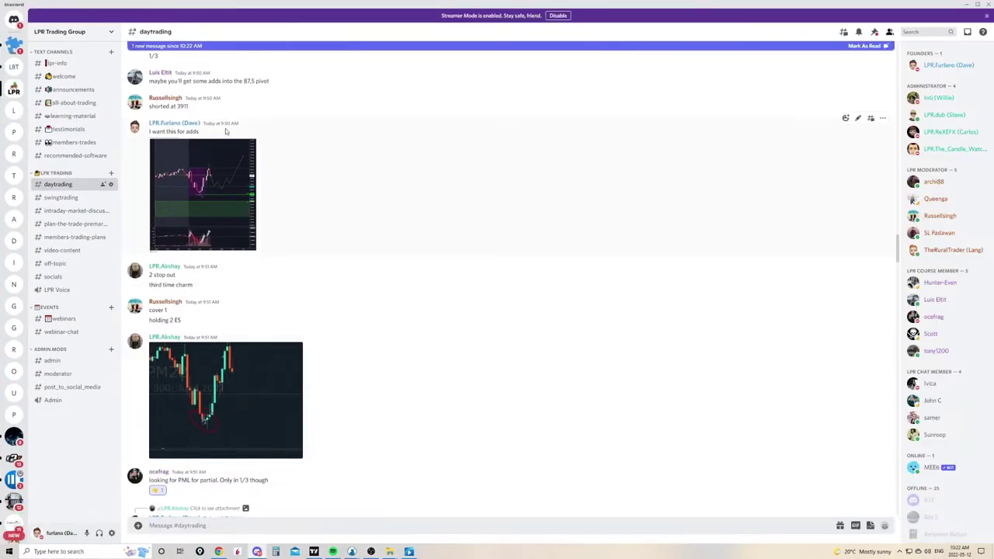
left_click(222, 225)
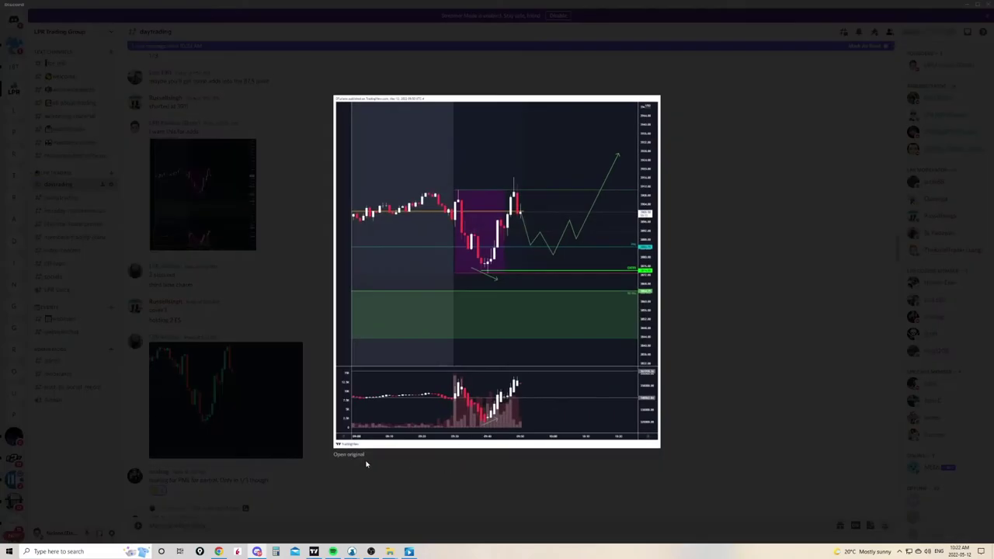
left_click(356, 458)
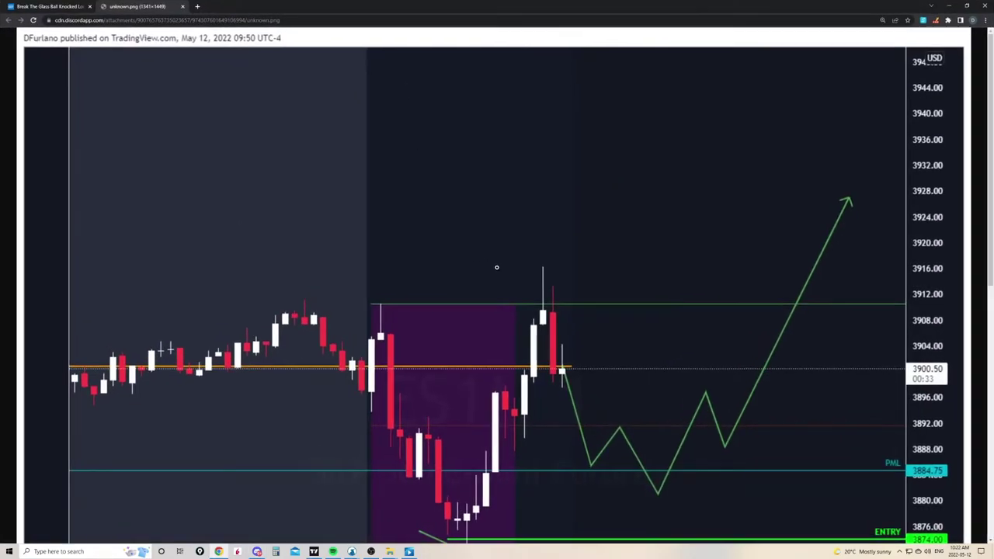
scroll(496, 267, "down", 3)
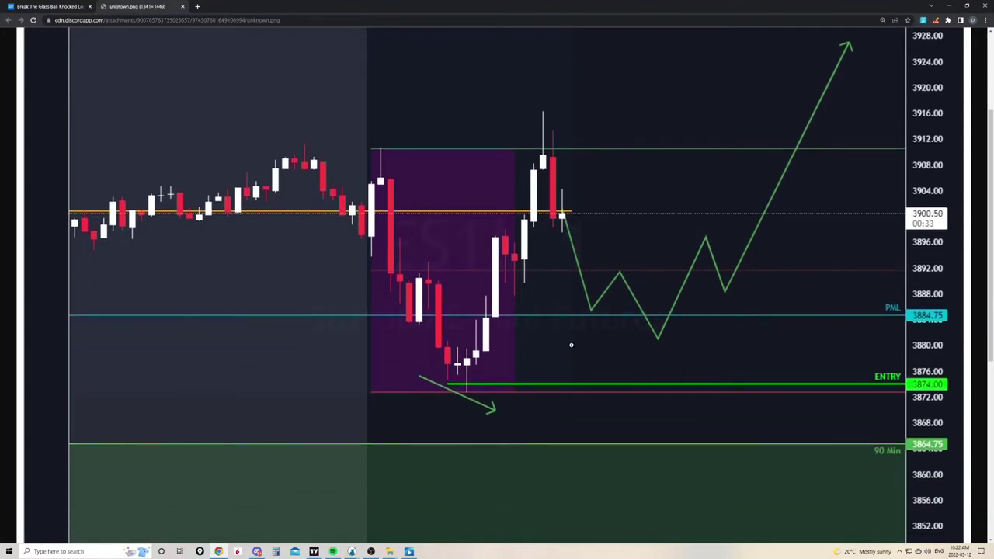
scroll(573, 348, "down", 1)
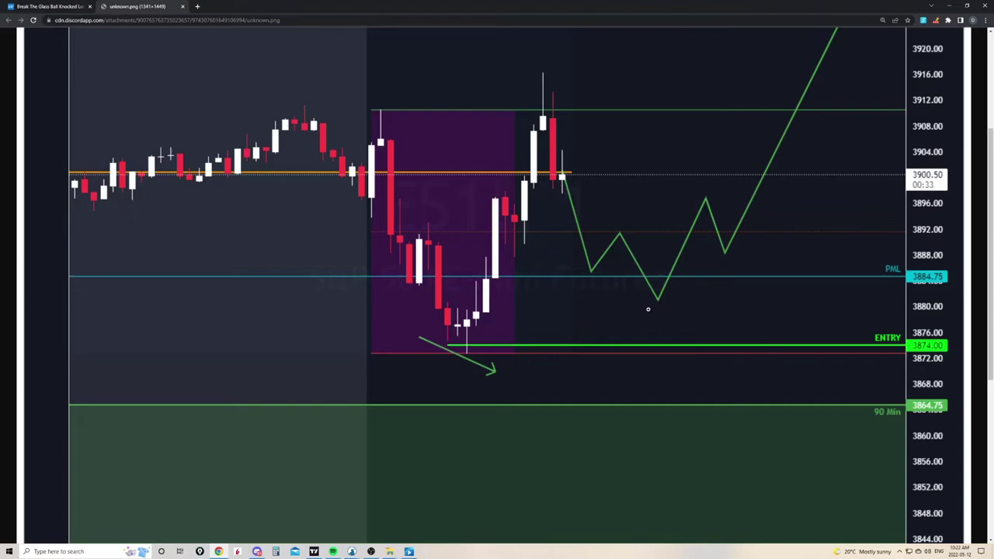
Leave the full-size chart image, close its preview, and return to the live ES1! chart
left_click(948, 6)
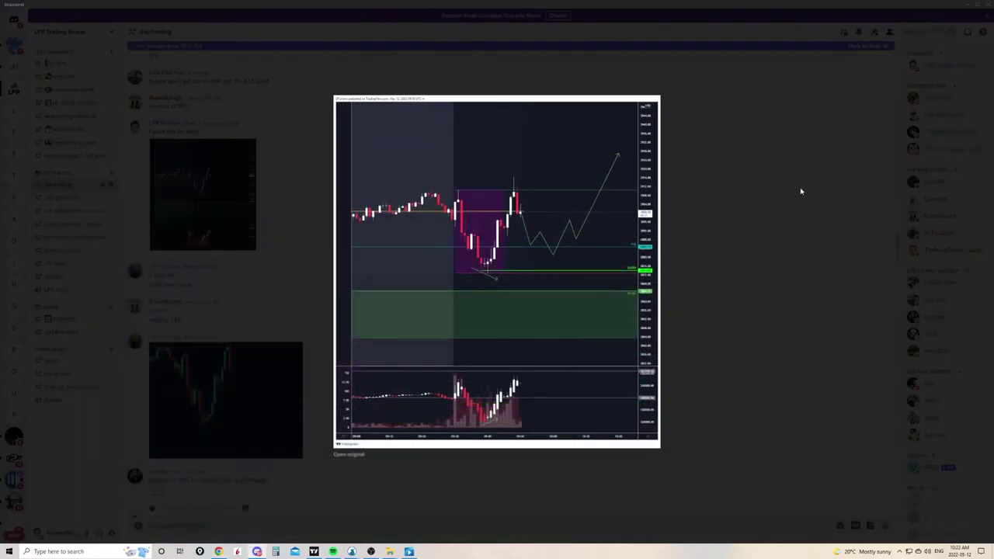
left_click(741, 278)
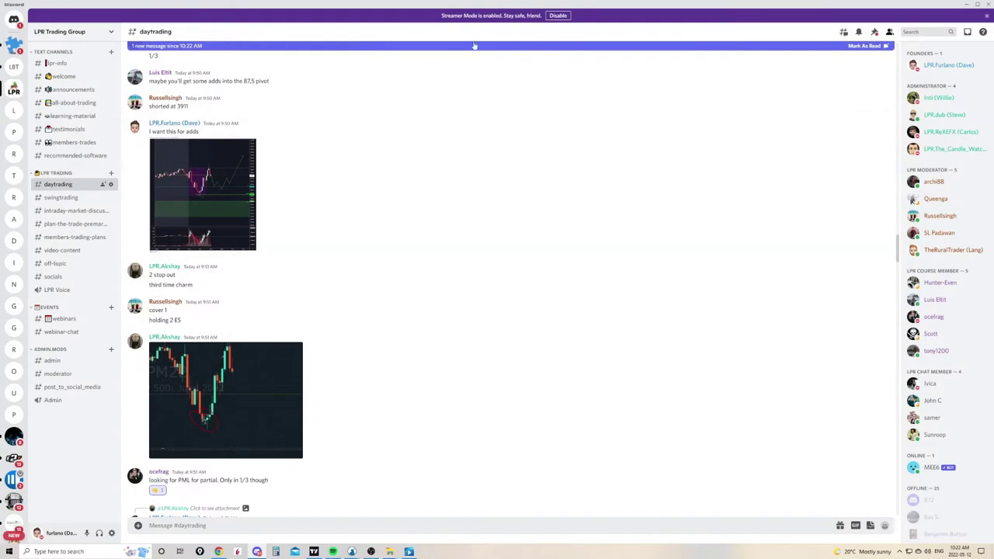
left_click(966, 3)
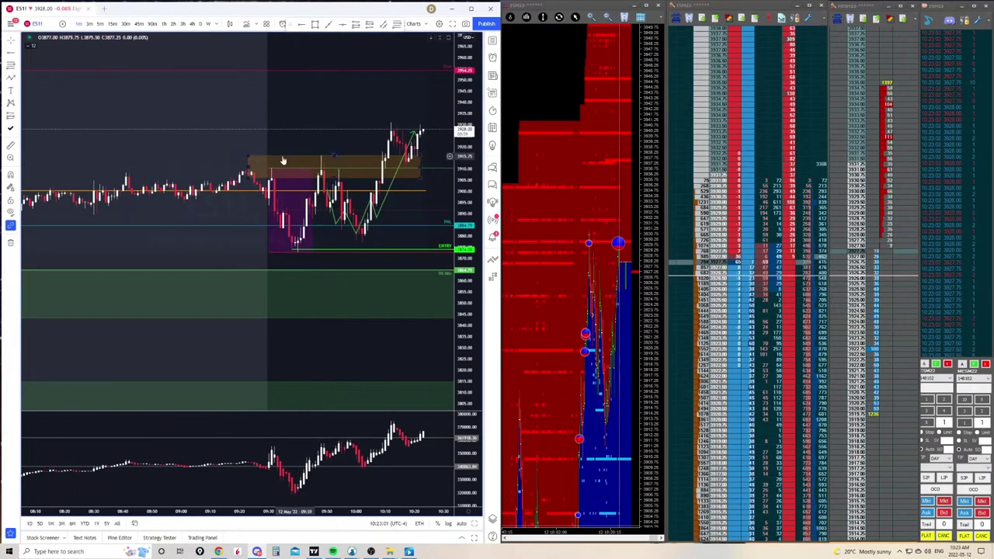
left_click(14, 78)
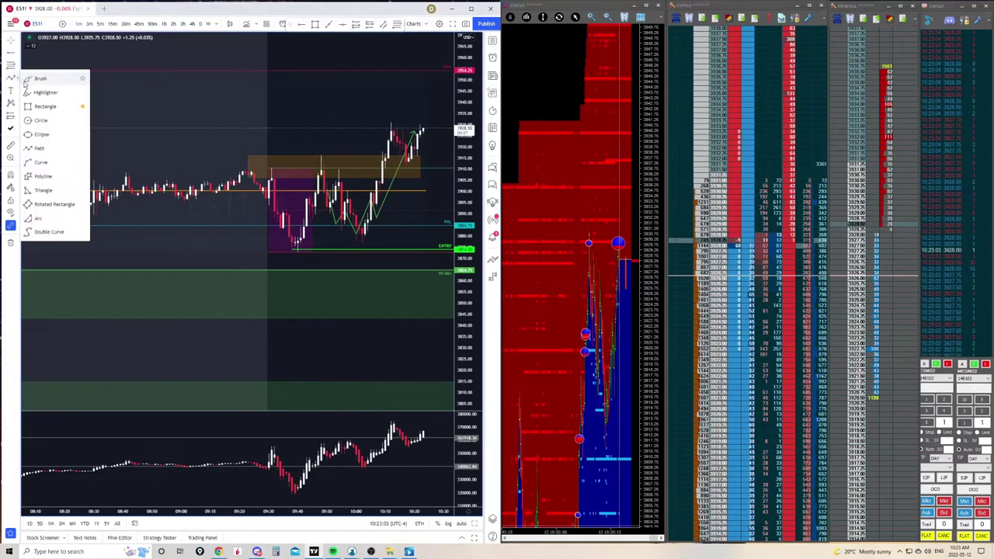
left_click(39, 148)
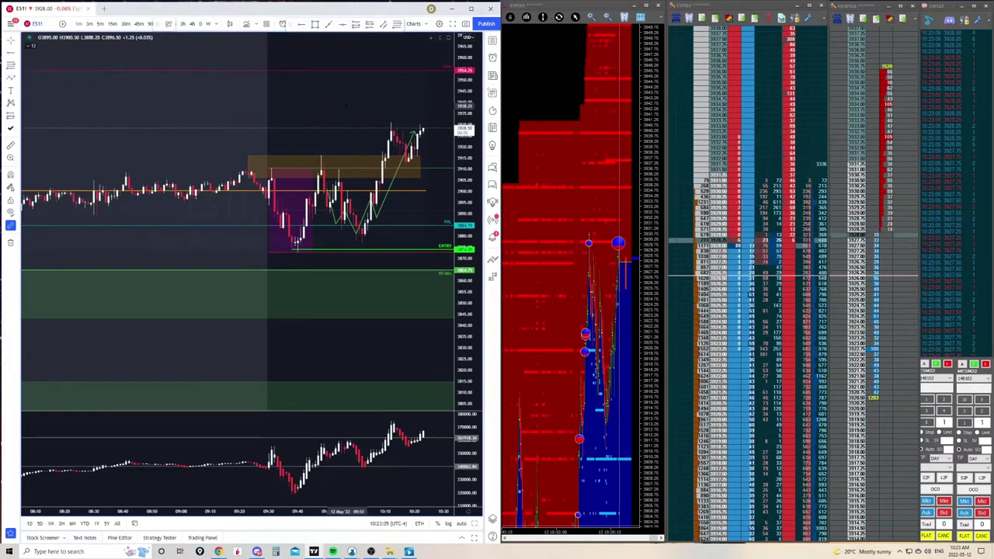
left_click(347, 105)
double_click(327, 153)
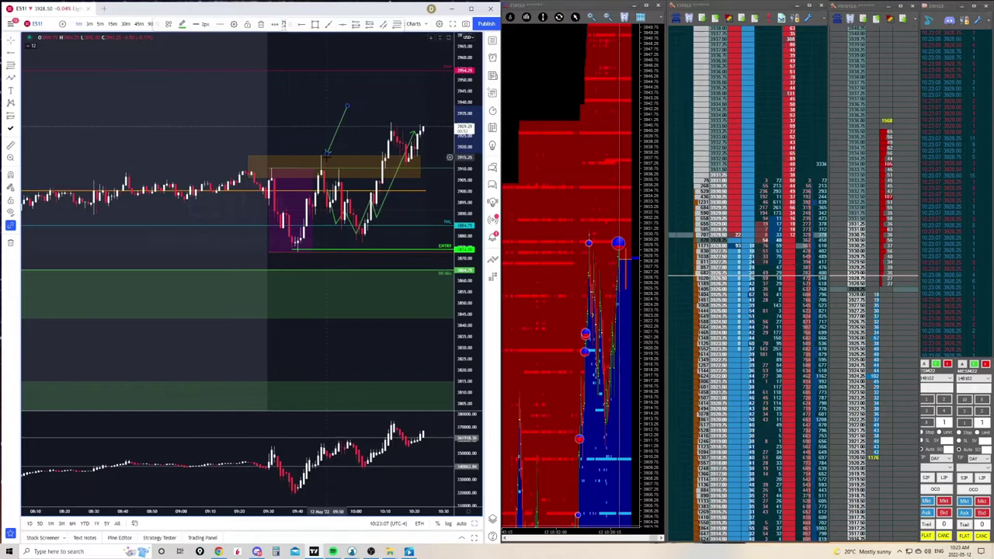
key("Delete")
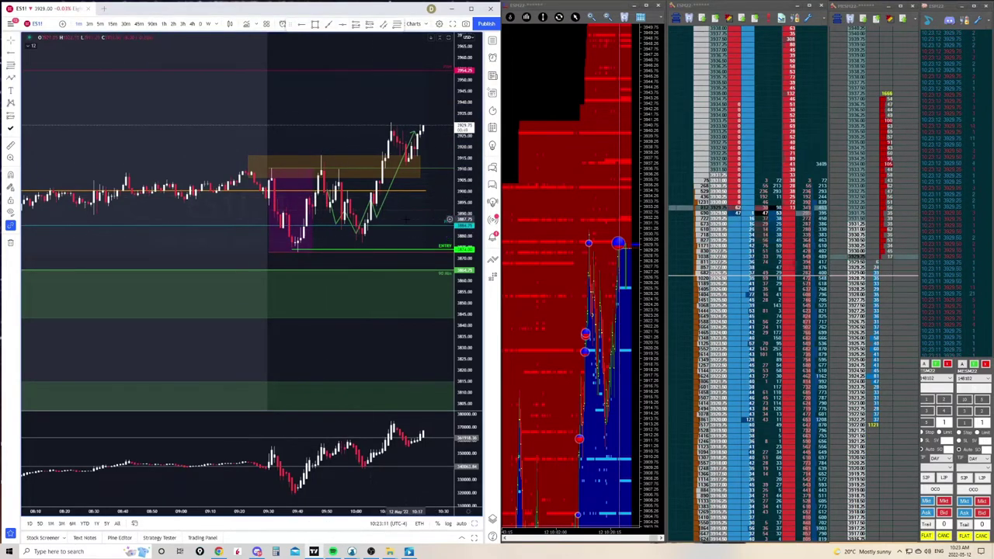
Play back the recorded trading session and examine the long entry and price levels on the MES ladder beside the ES1! chart
scroll(358, 233, "up", 2)
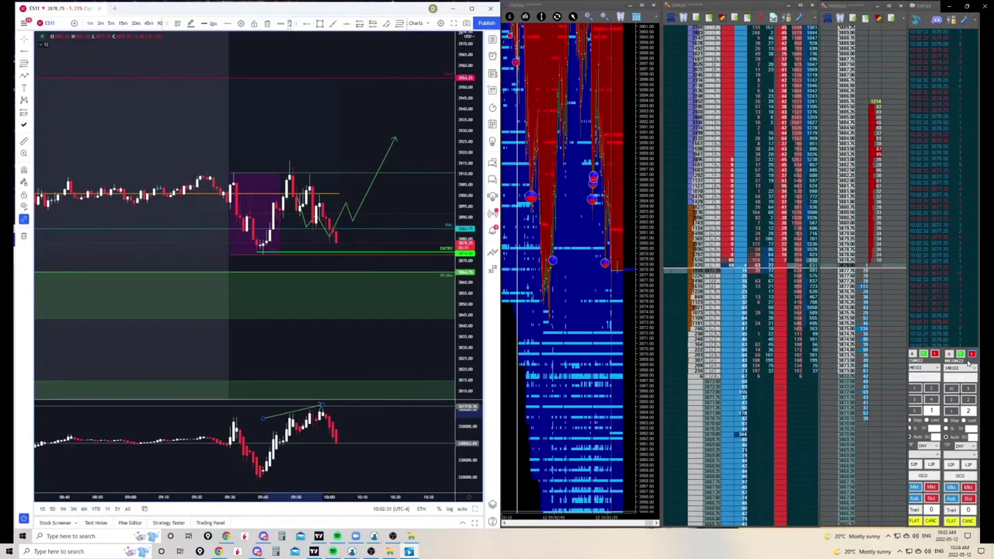
mouse_move(828, 298)
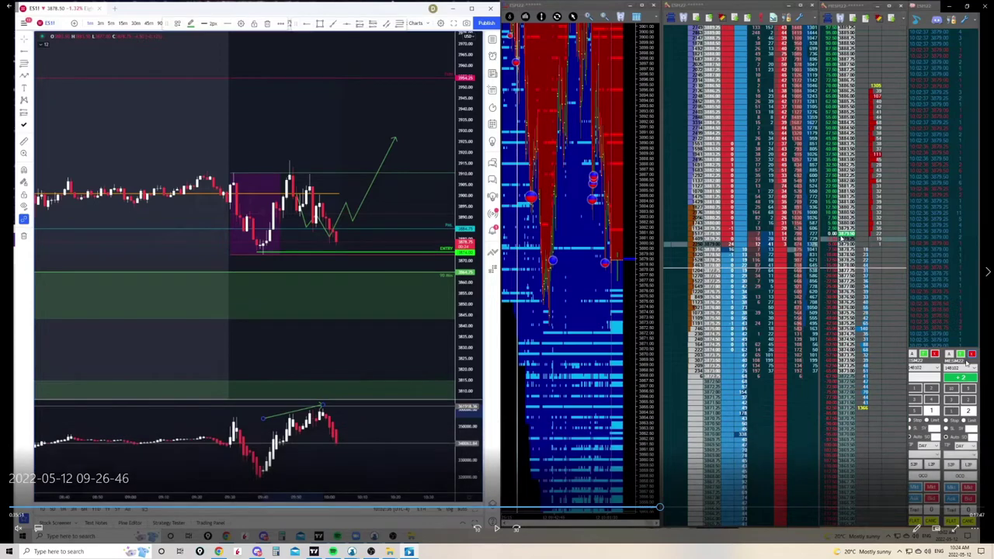
left_click(498, 529)
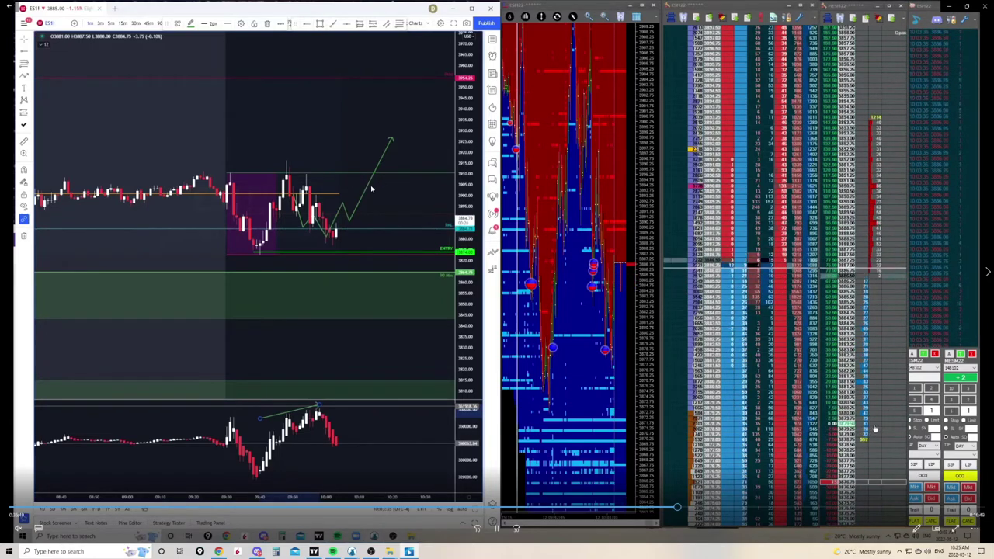
scroll(875, 434, "up", 5)
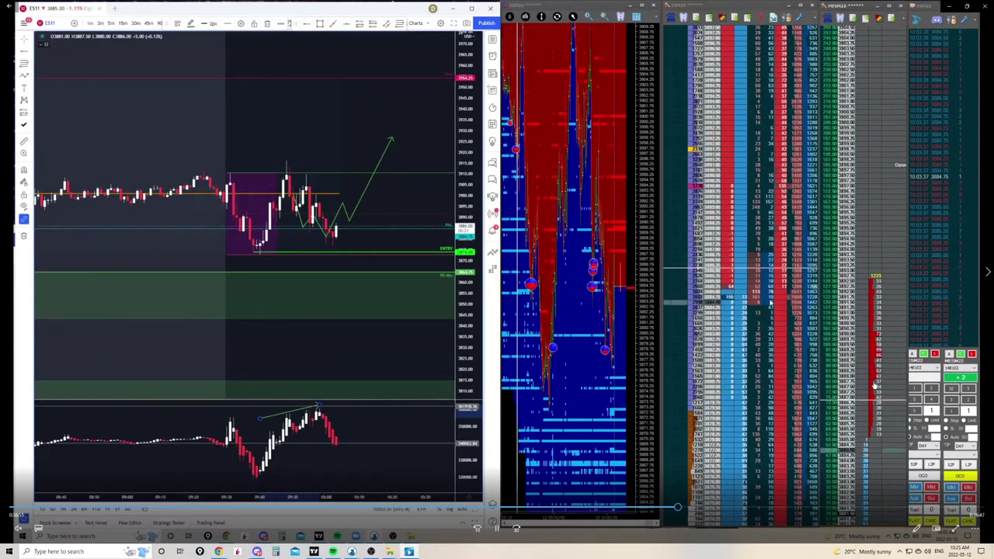
scroll(875, 382, "down", 6)
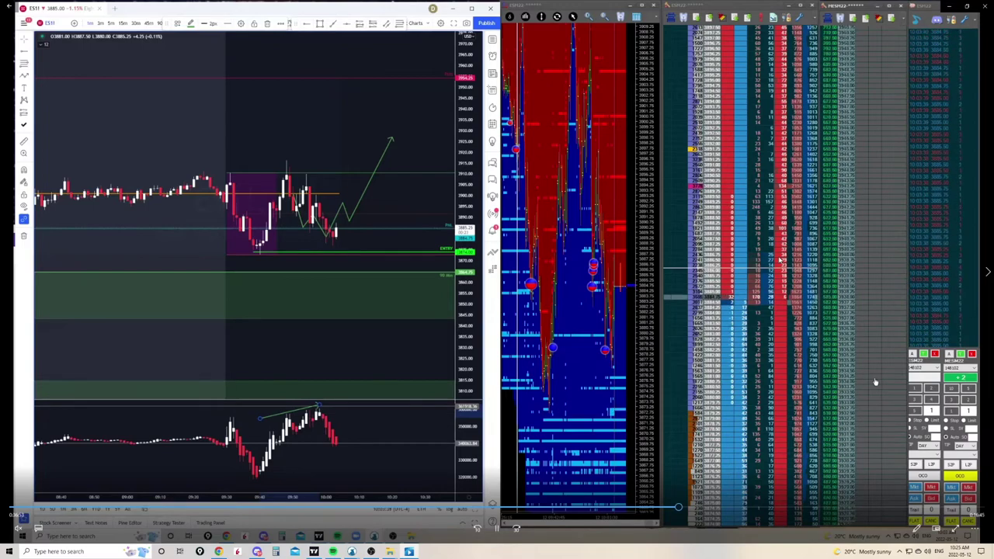
scroll(875, 382, "down", 5)
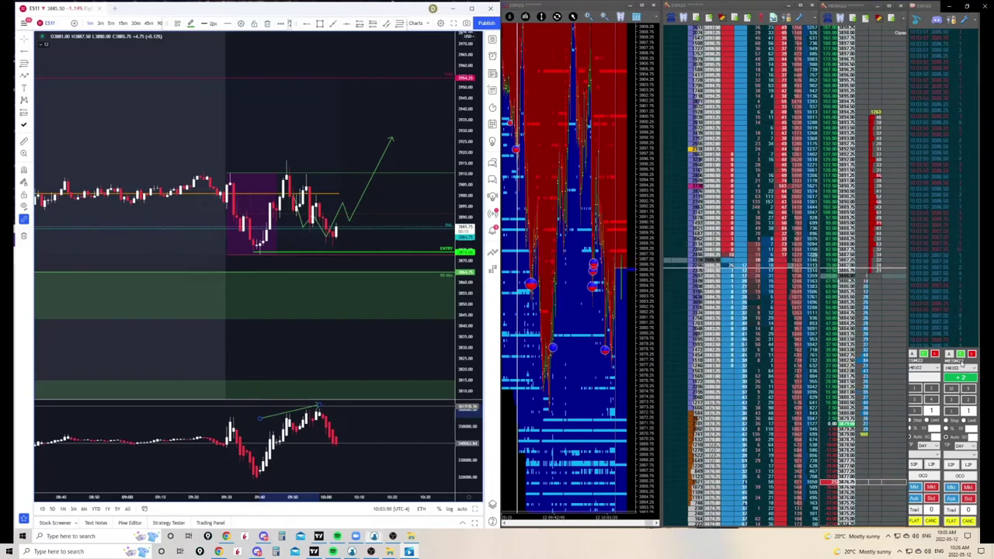
Copy an image of the ES1! chart with the projected path to the clipboard
left_click(466, 23)
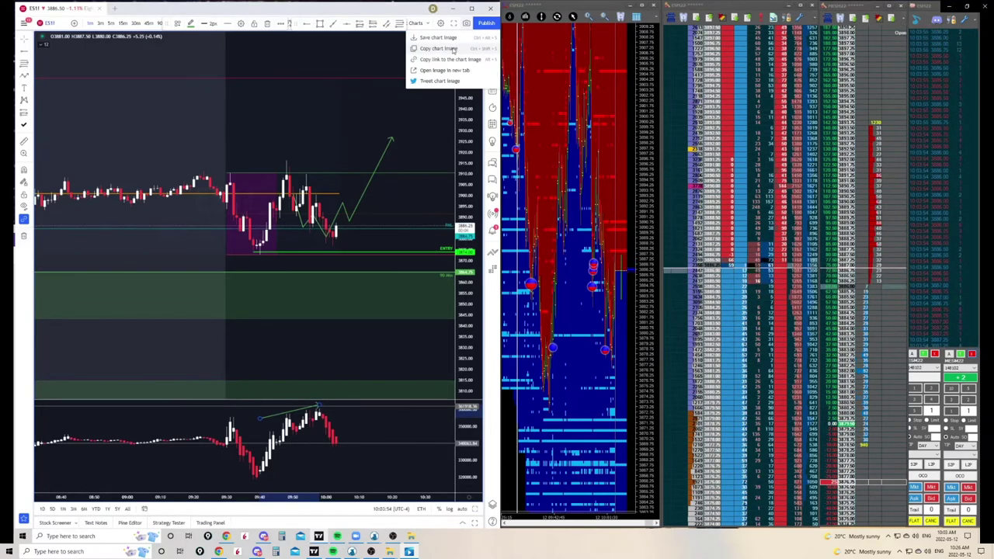
left_click(453, 49)
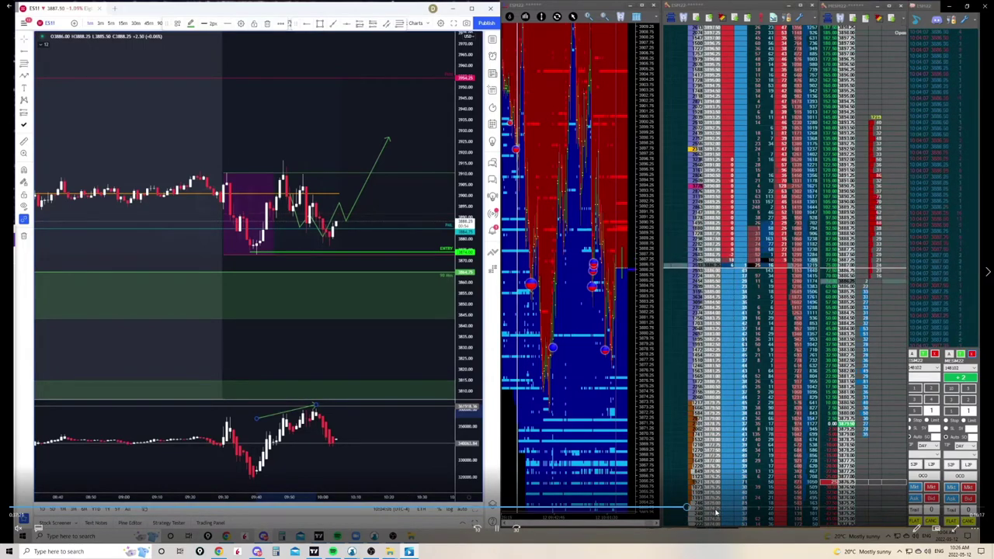
Skip through the session recording to review how price moved from the entry up to the orange zone
left_click(717, 508)
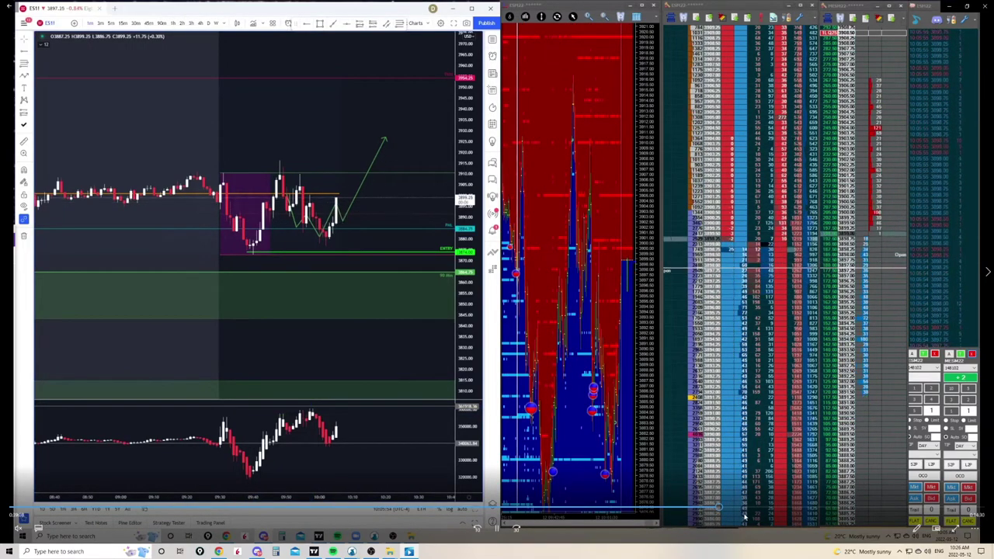
left_click(744, 510)
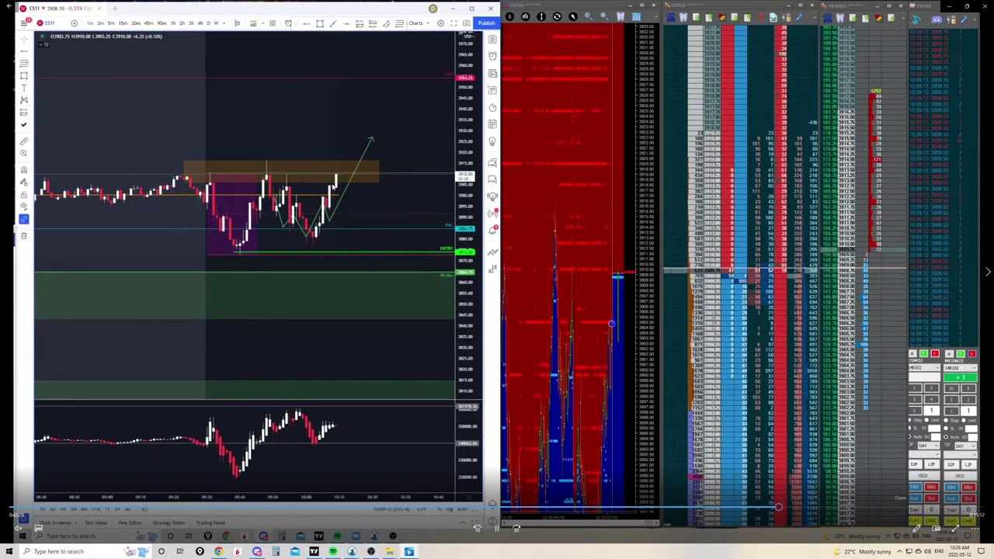
left_click(769, 509)
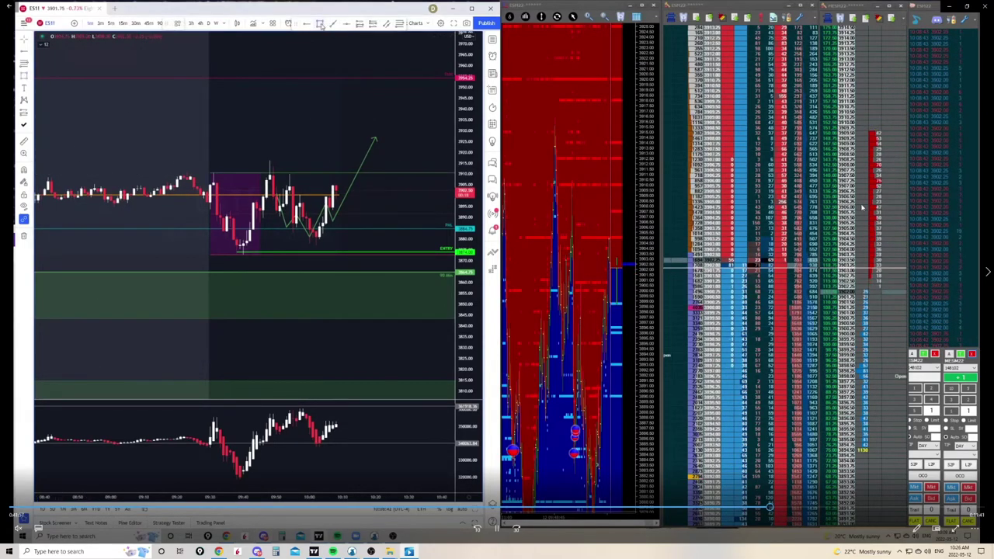
left_click(761, 509)
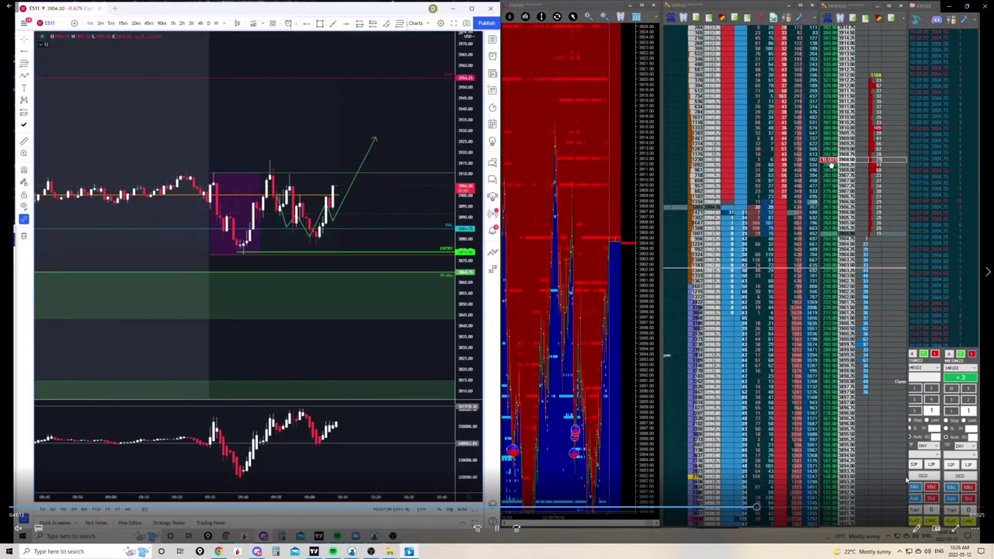
left_click(792, 511)
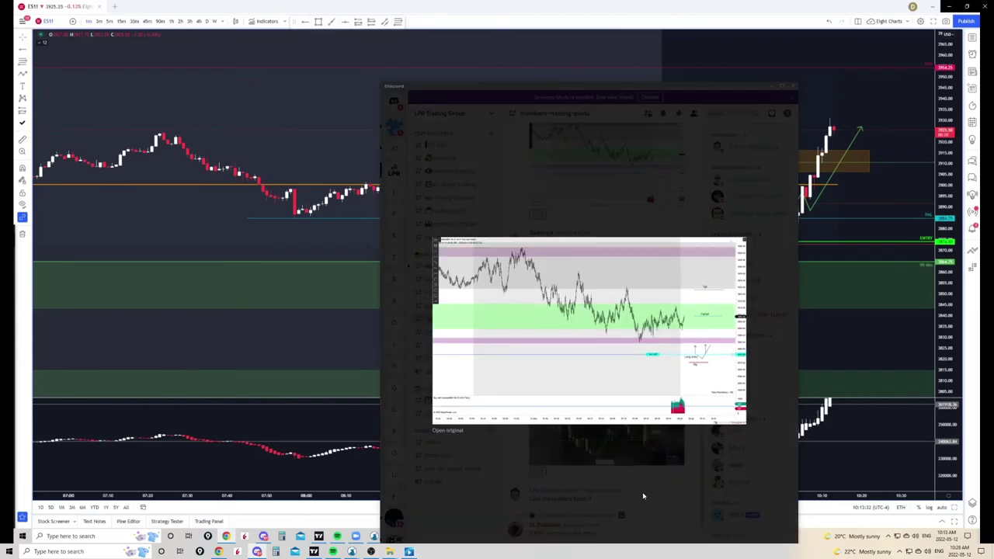
Open the original of the MES 06-22 610 Tick plan image and examine its zones and buy limit level
left_click(452, 431)
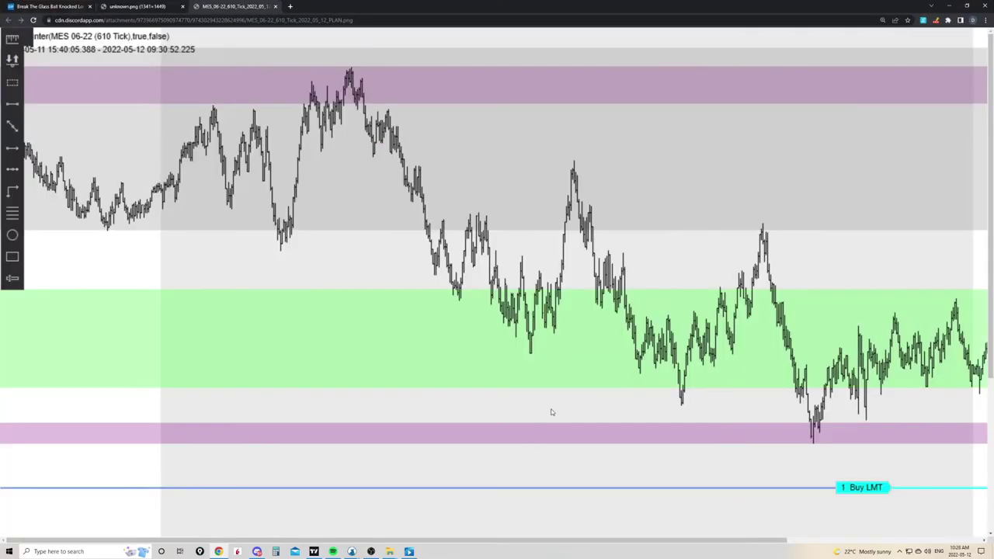
scroll(563, 365, "down", 1)
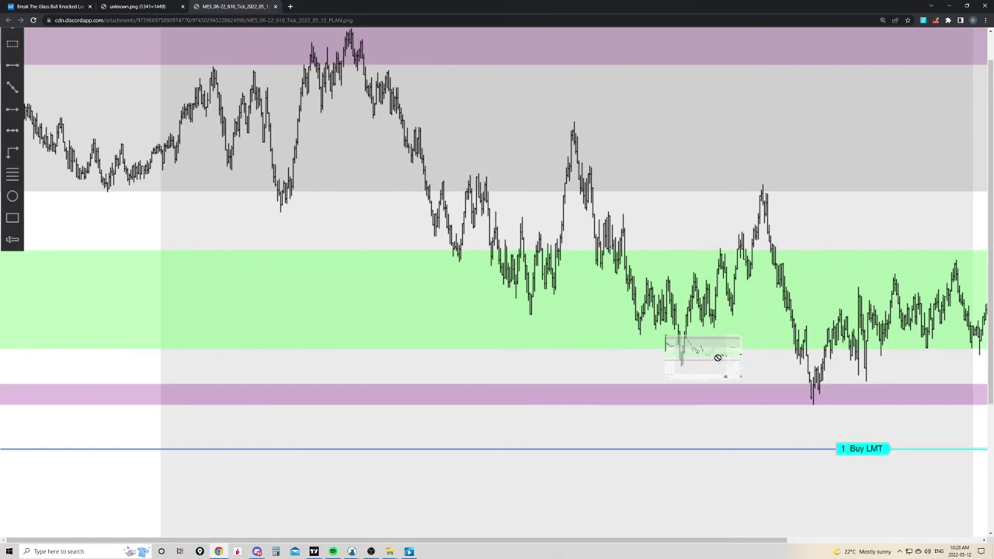
left_click(765, 354)
left_click(836, 429)
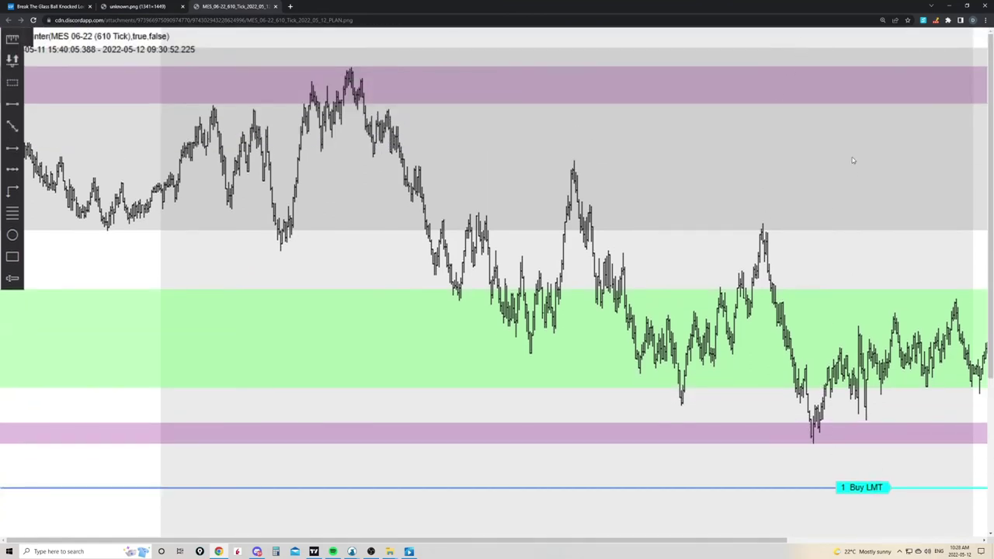
Close the plan image preview and leave Discord's members-trading-plans channel to return to the session recording
left_click(951, 7)
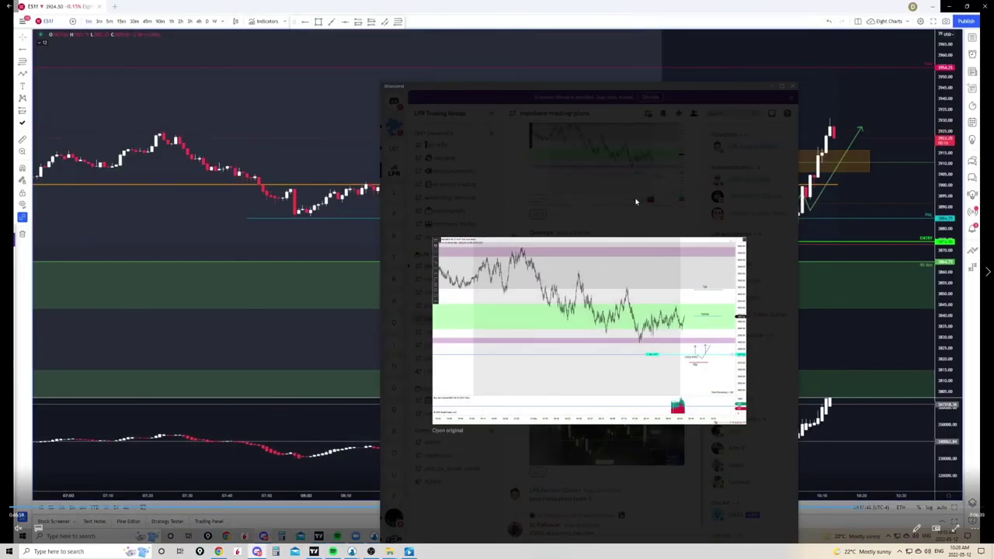
left_click(635, 202)
left_click(784, 86)
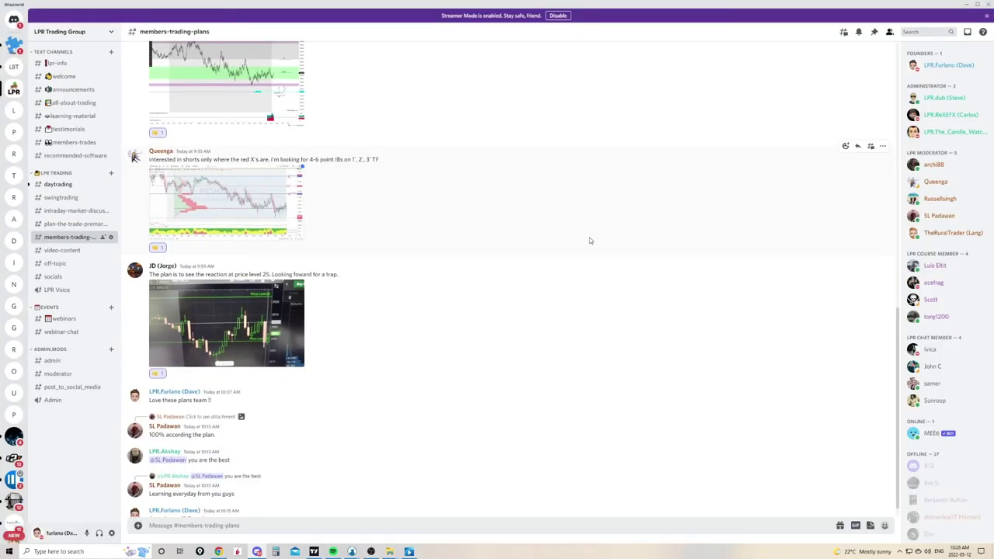
left_click(965, 5)
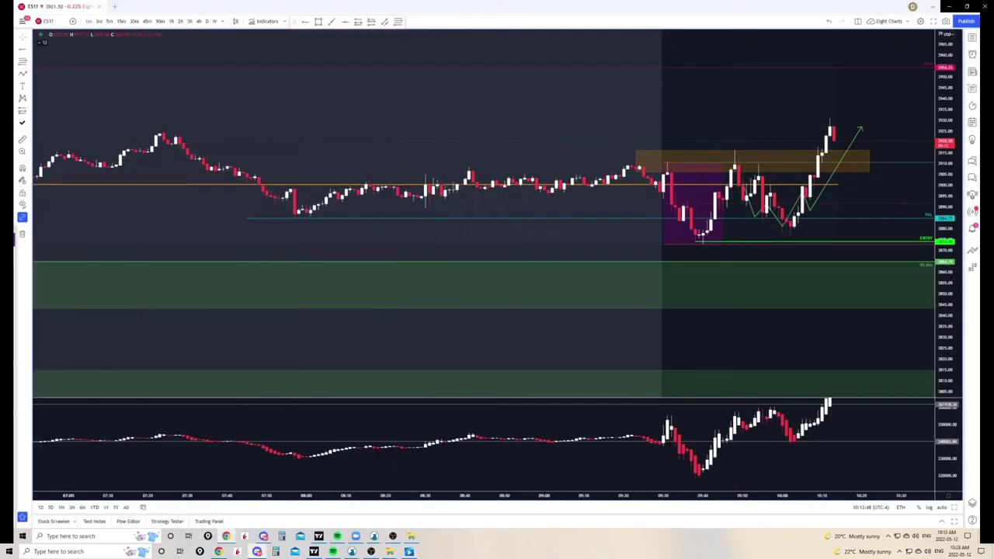